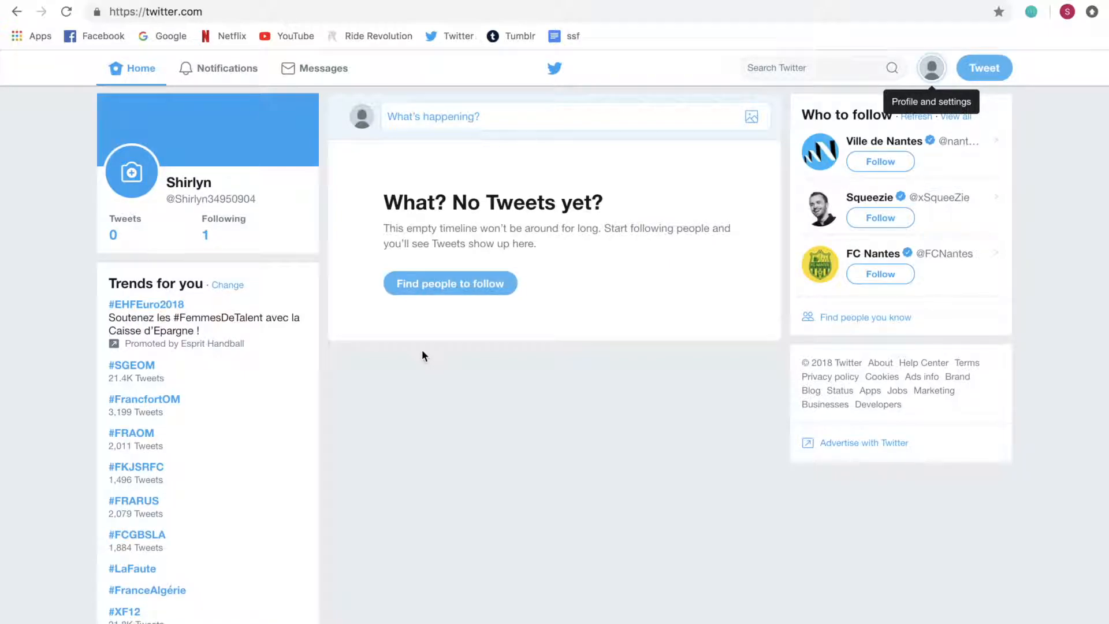
# Step: Create a public list named "Techton Company Directory" from the account's Lists page
pyautogui.click(554, 210)
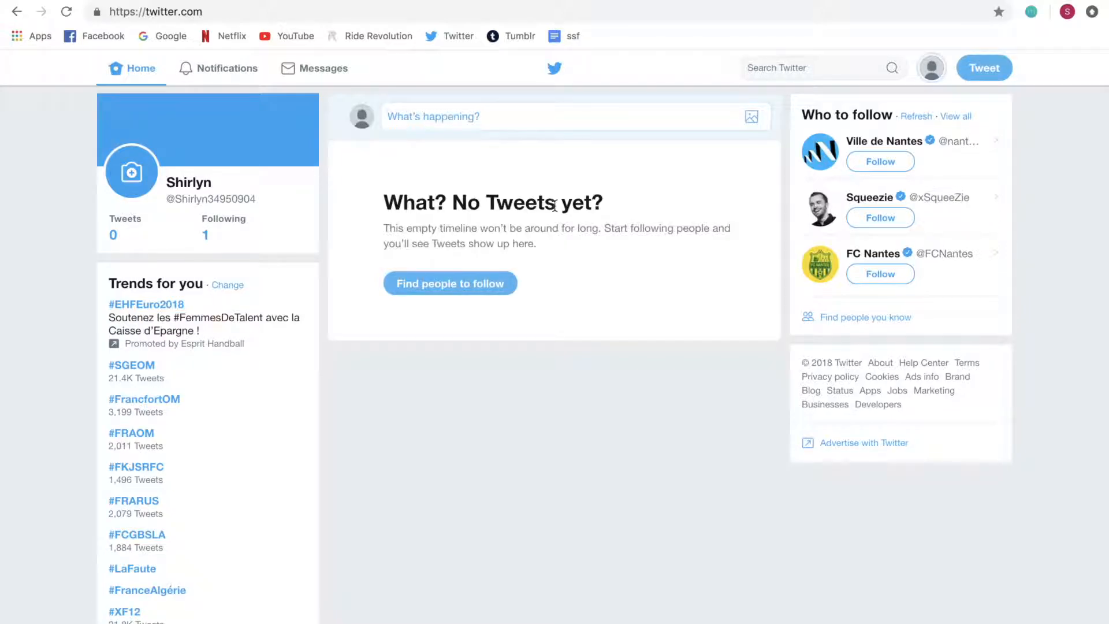
pyautogui.click(935, 68)
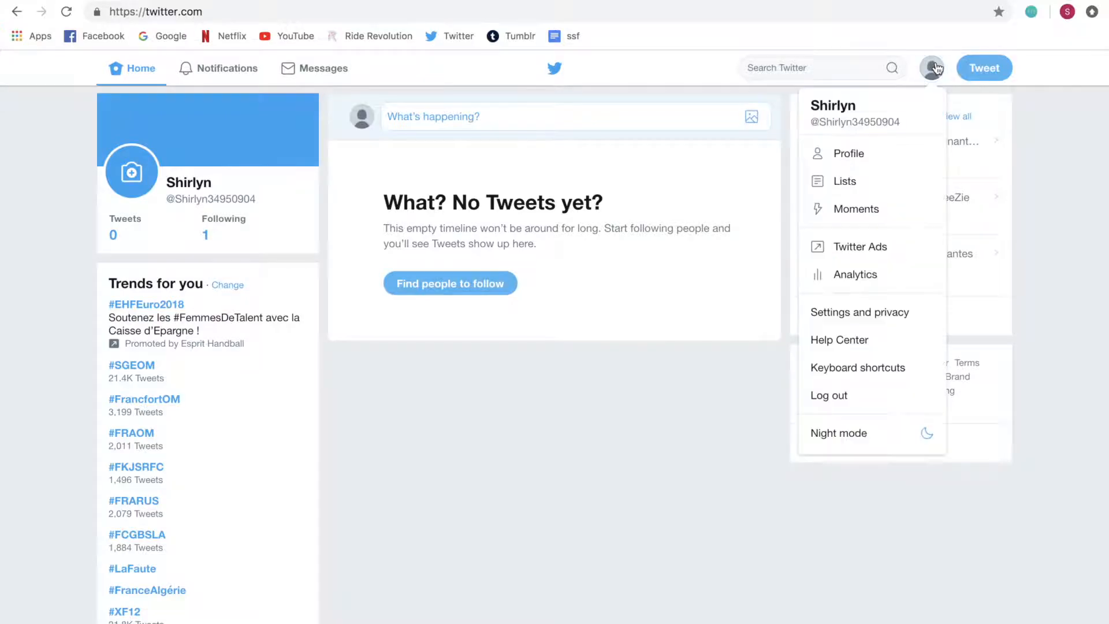
pyautogui.click(881, 182)
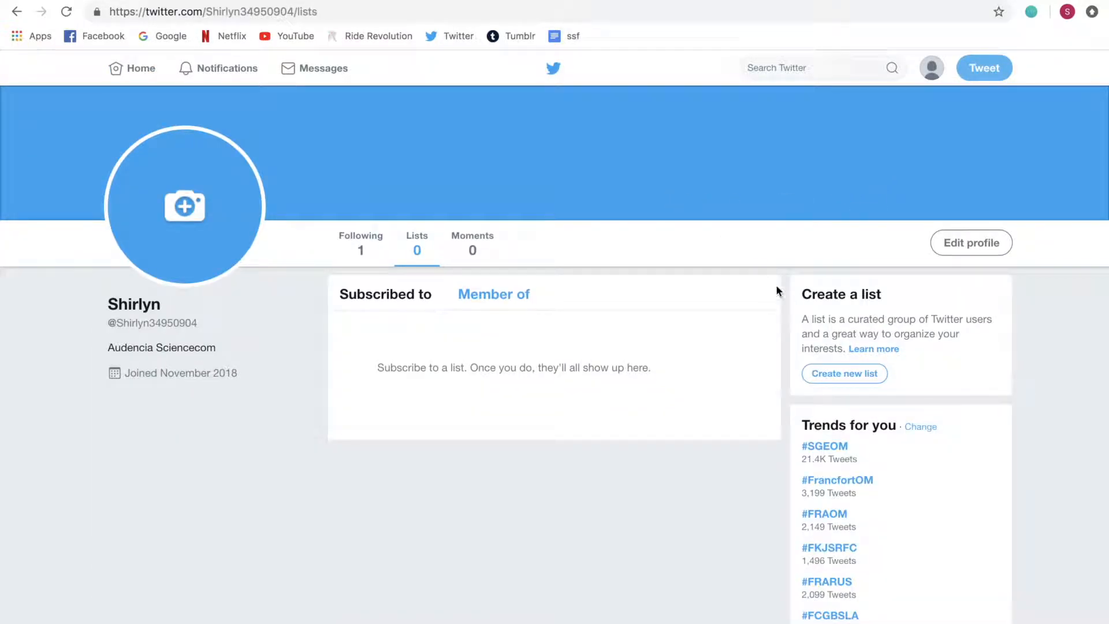
pyautogui.click(842, 375)
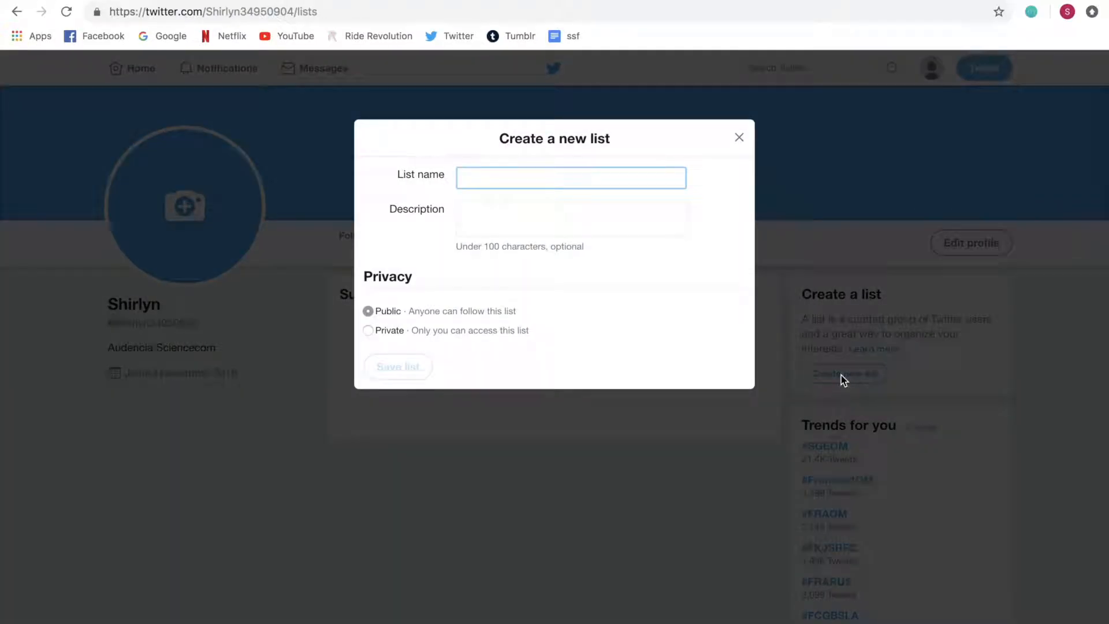
pyautogui.write('T')
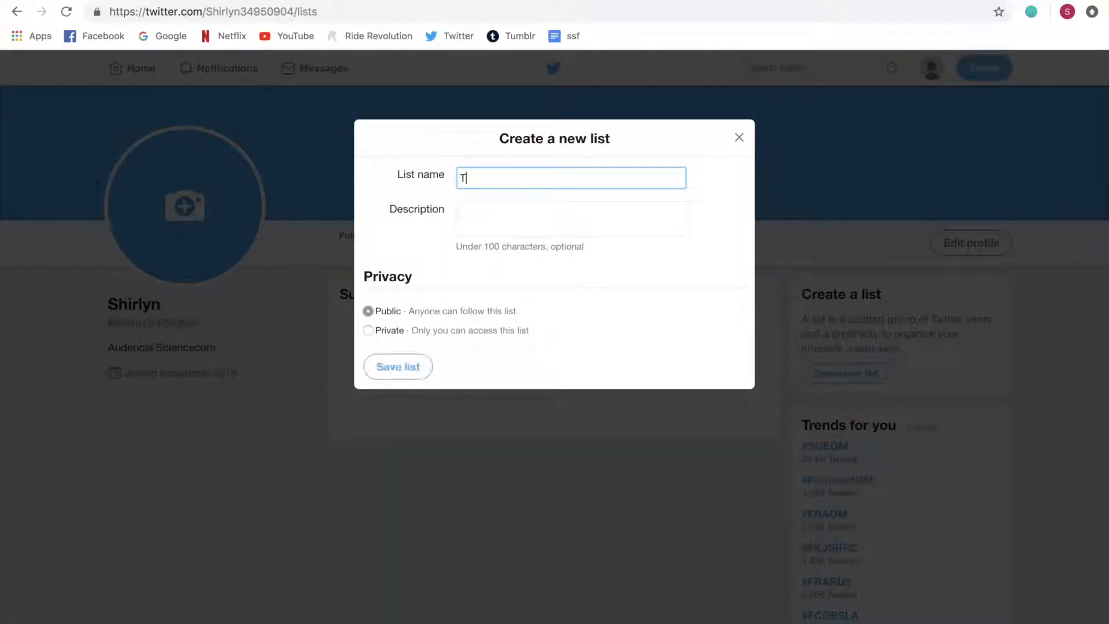
pyautogui.write('echton Employee di')
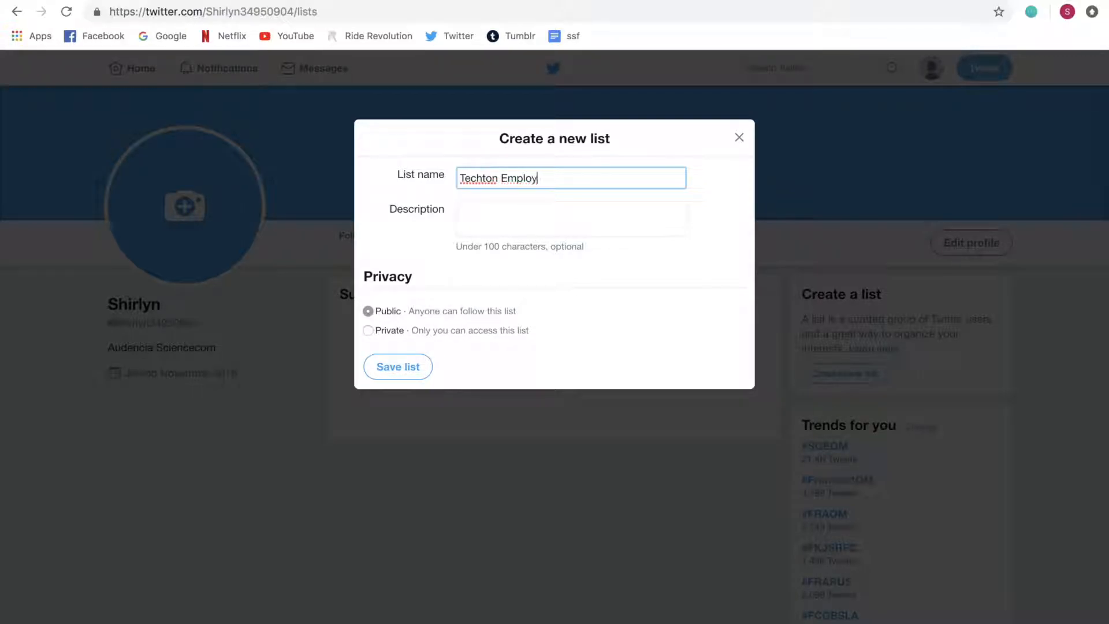
pyautogui.press('BackSpace')
pyautogui.press('BackSpace')
pyautogui.write('Directory')
pyautogui.click(369, 313)
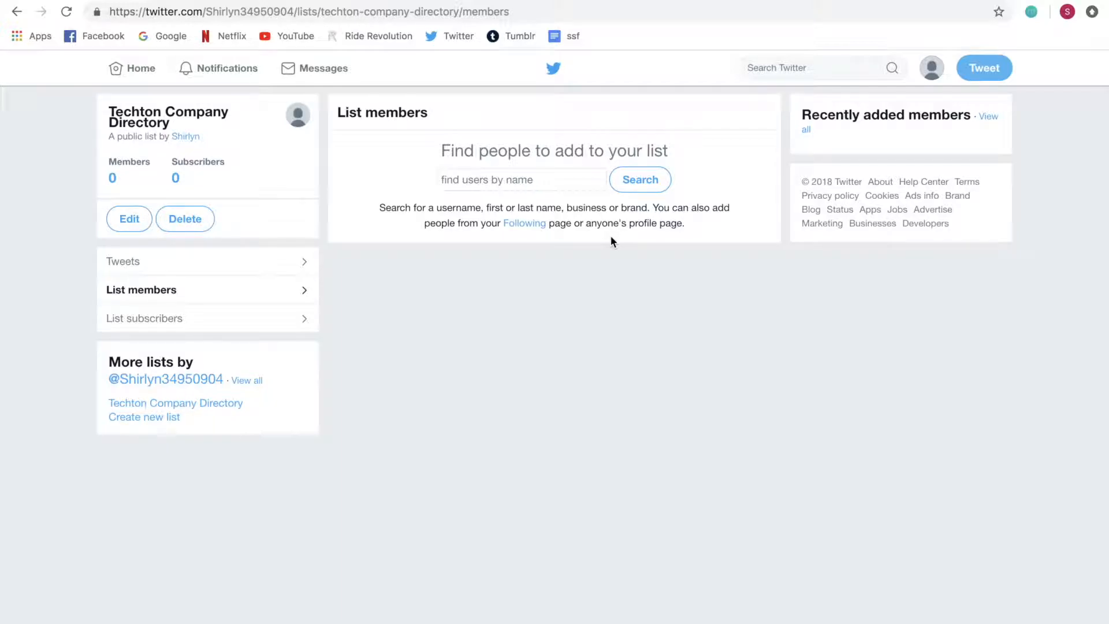
# Step: Return to the account's lists and create a private list named "Media Conference 2018" with the description "#MediaCom2018"
pyautogui.click(932, 70)
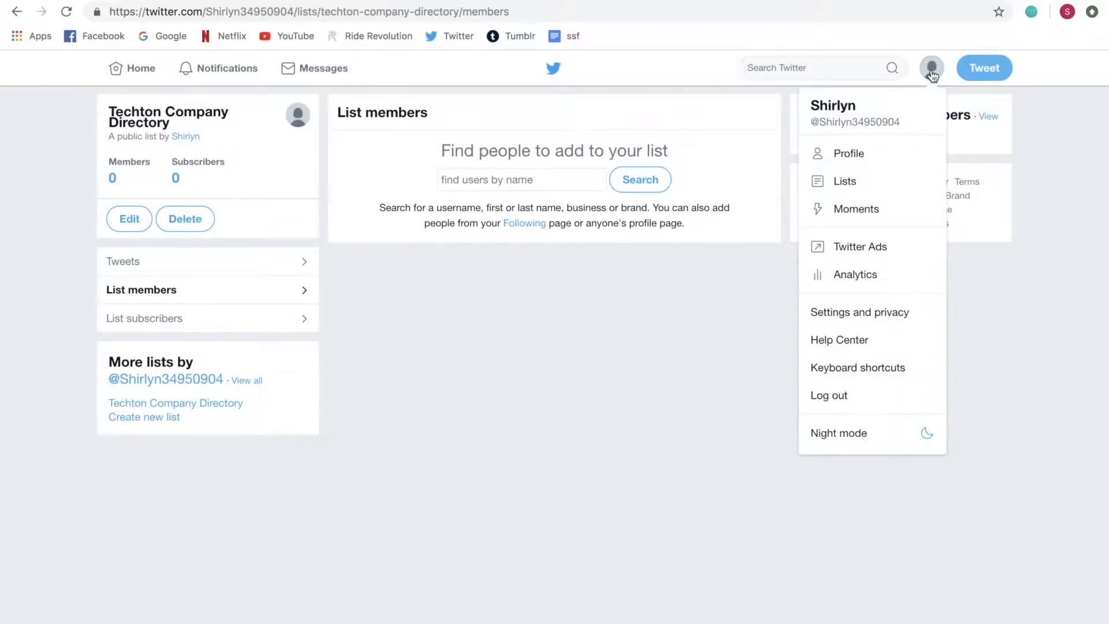
pyautogui.click(876, 184)
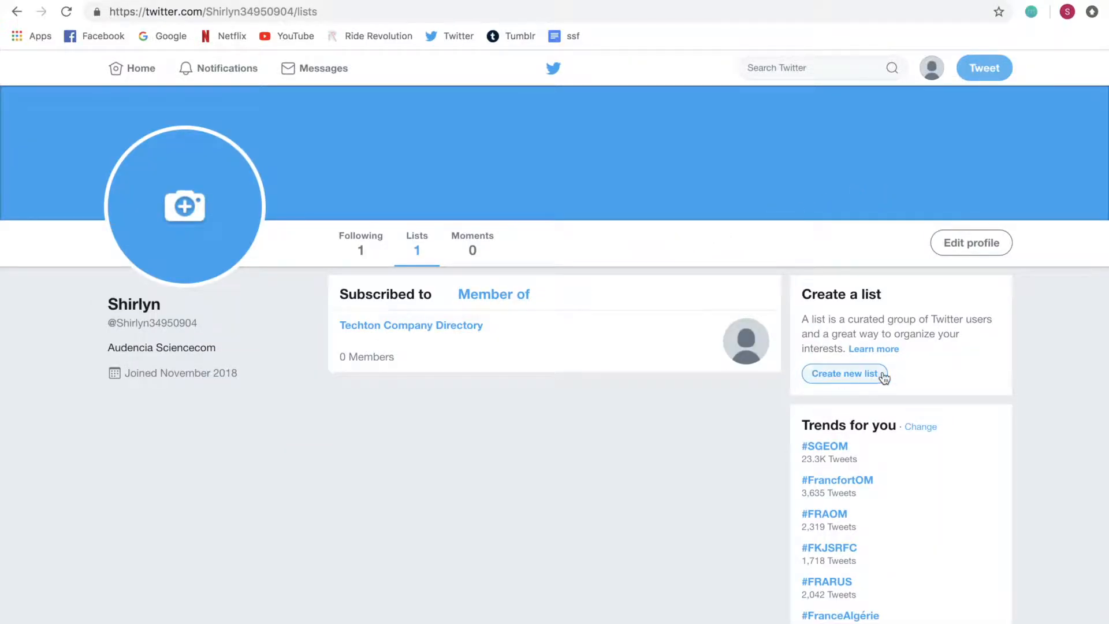
pyautogui.click(883, 377)
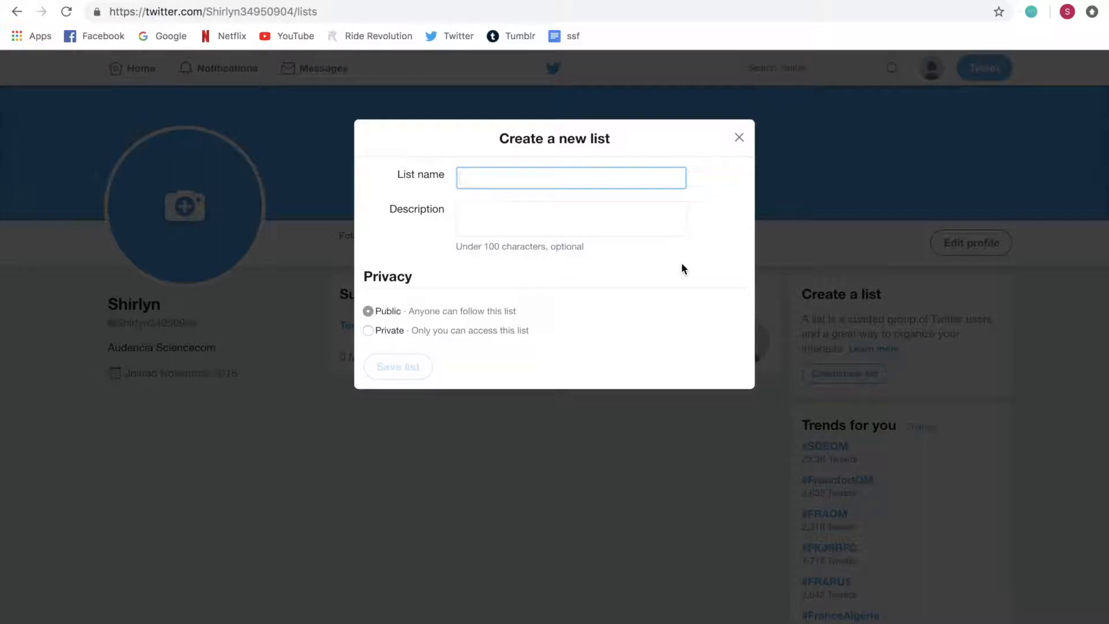
pyautogui.write('Media')
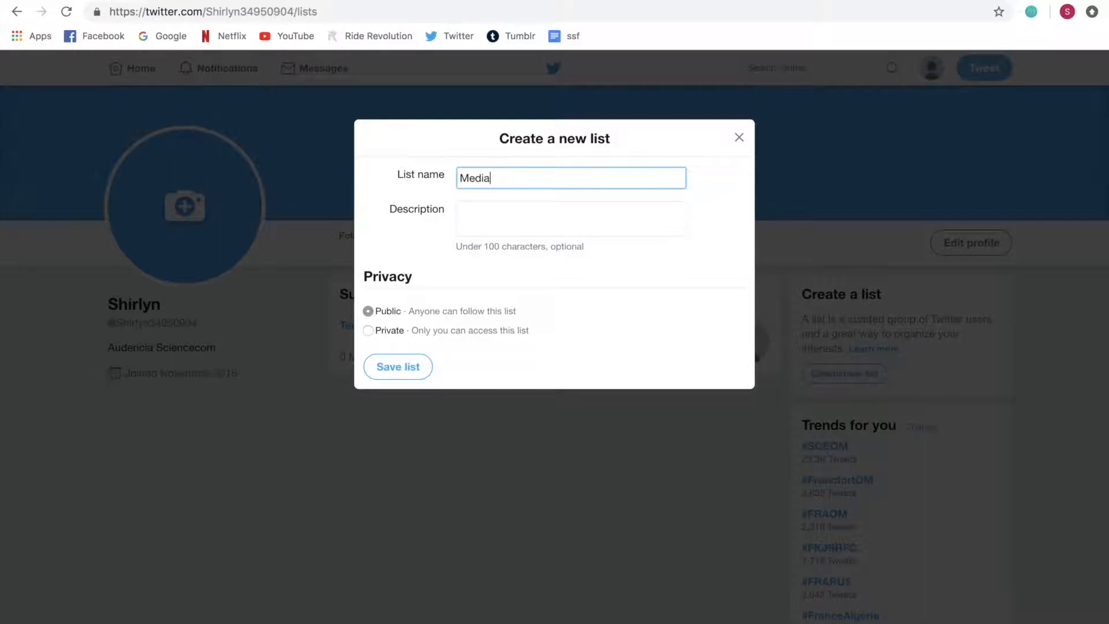
pyautogui.write(' Conference 2018')
pyautogui.click(517, 221)
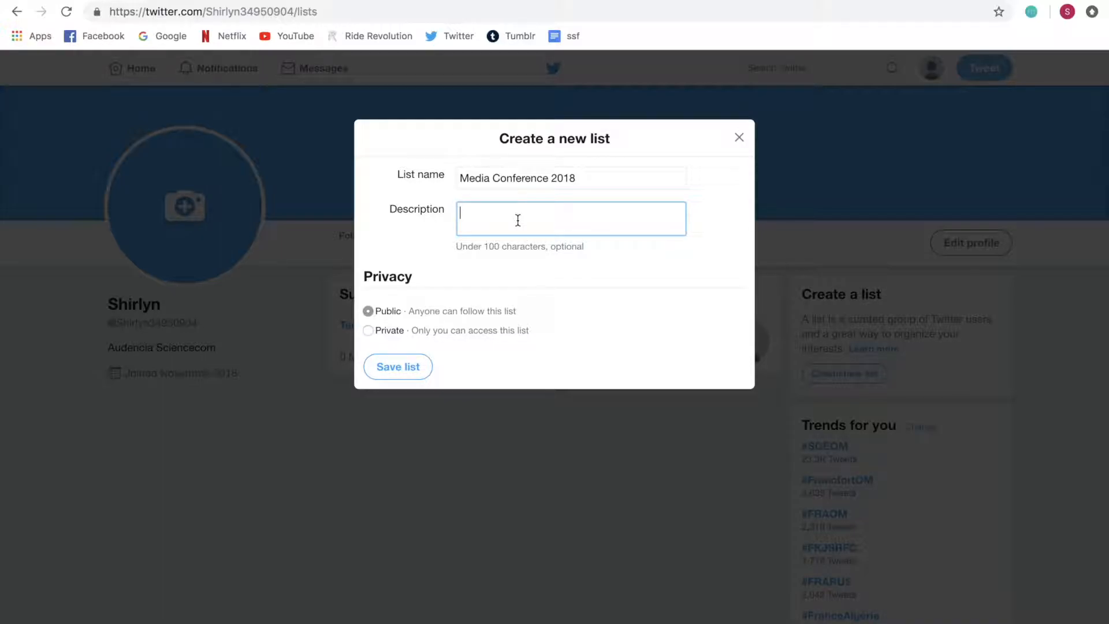
pyautogui.write('#MediaCom2018')
pyautogui.click(409, 368)
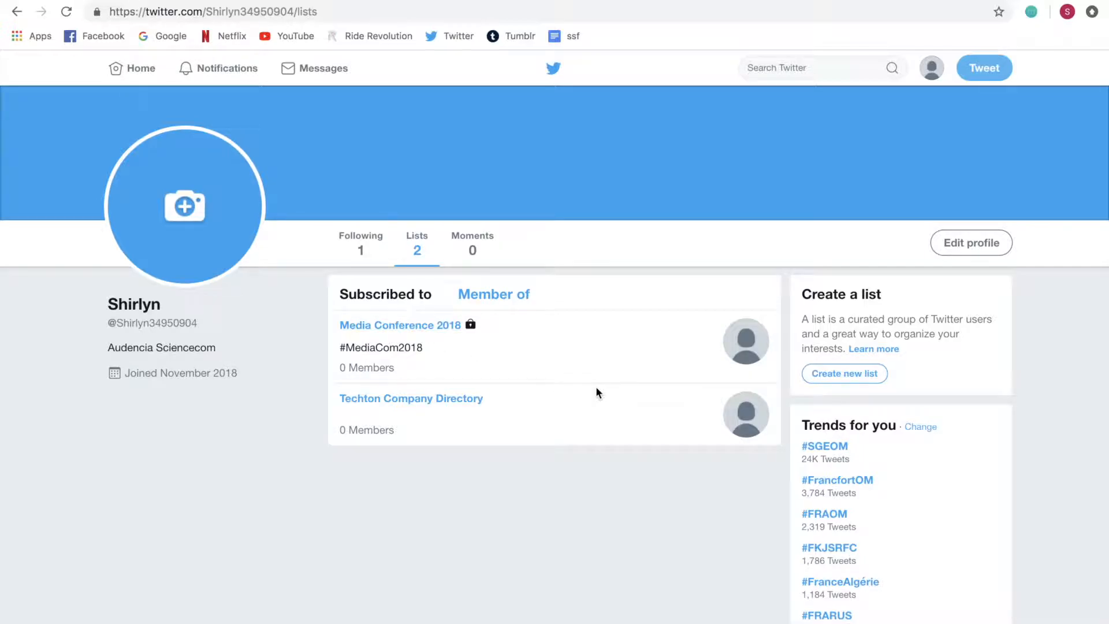
# Step: Create a public list named "We Love the Environment" without a description and save it
pyautogui.click(827, 382)
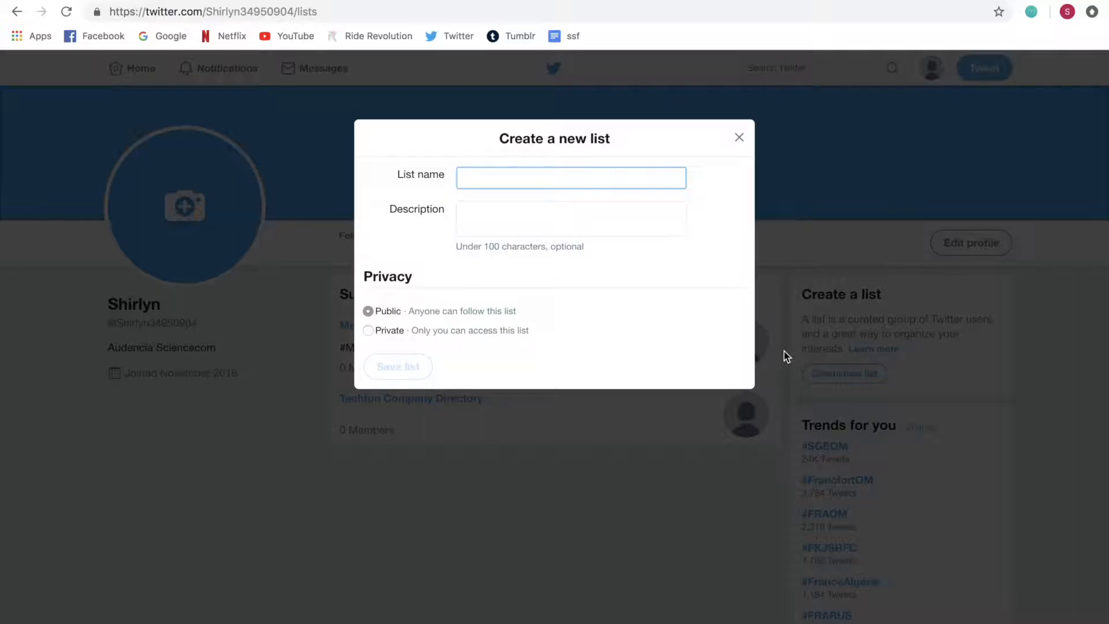
pyautogui.write('We Lo')
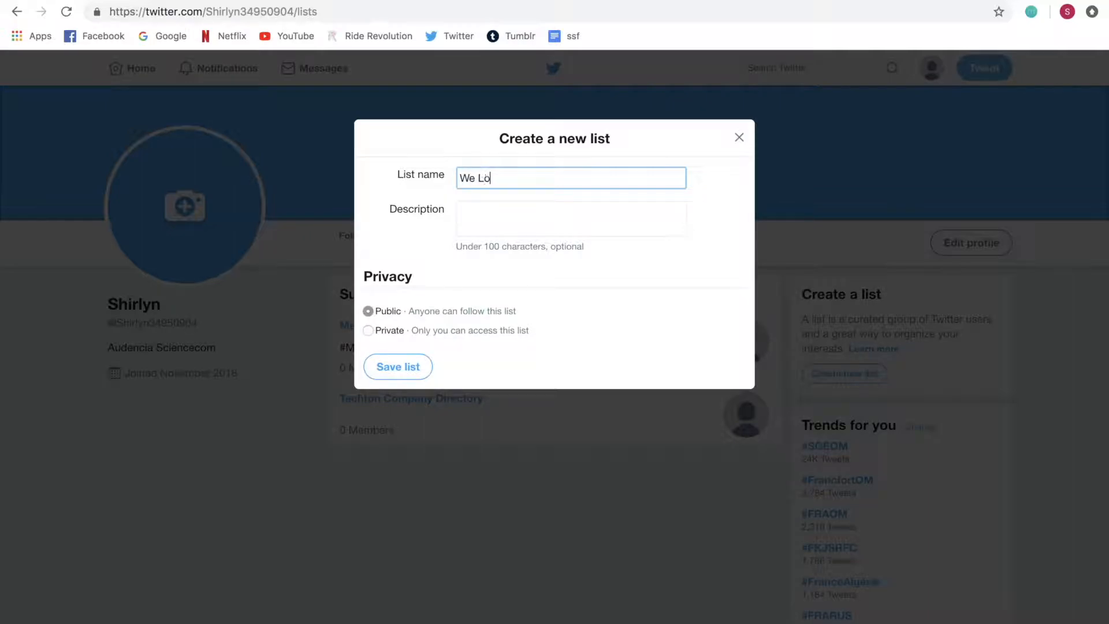
pyautogui.write('ve the Environment')
pyautogui.click(394, 345)
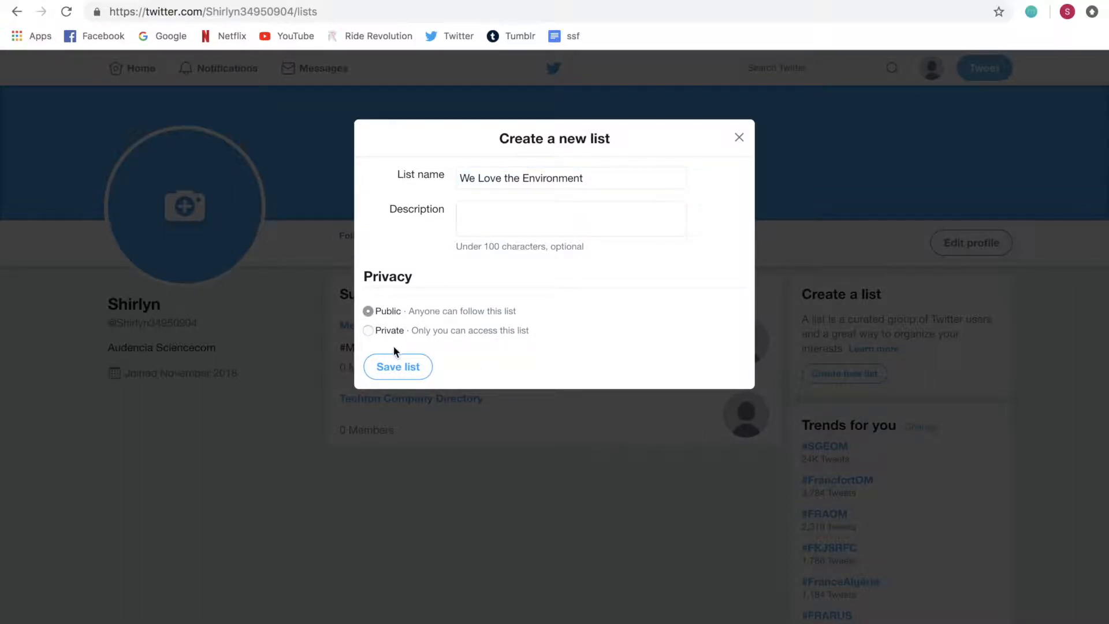
pyautogui.click(404, 366)
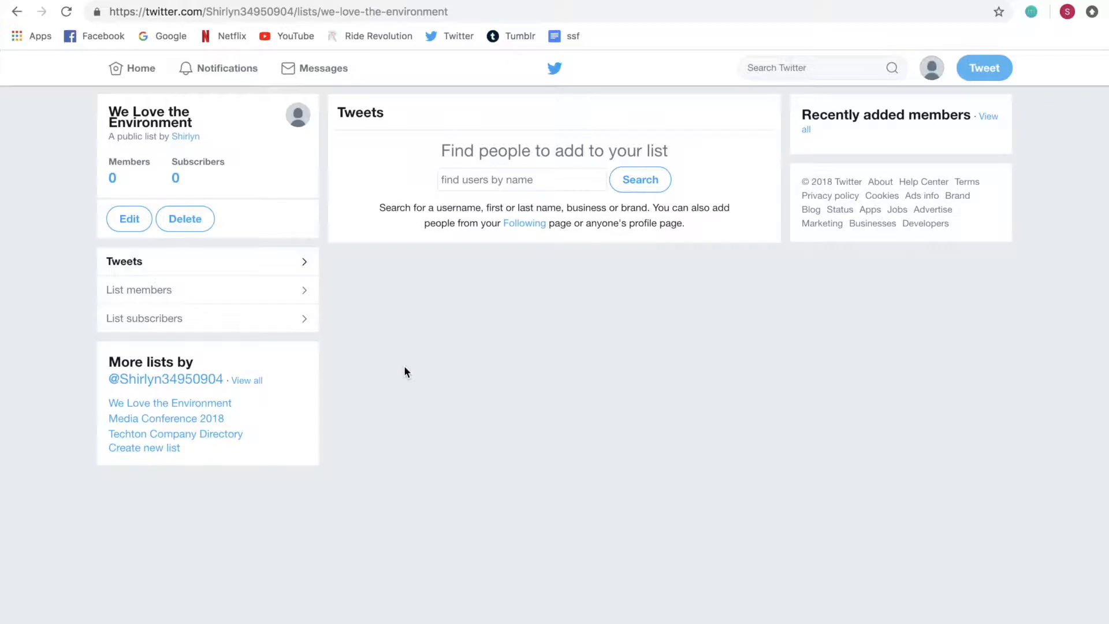
# Step: Go back to the lists overview and create a private list named "Client List"
pyautogui.hscroll(-5, 404, 366)
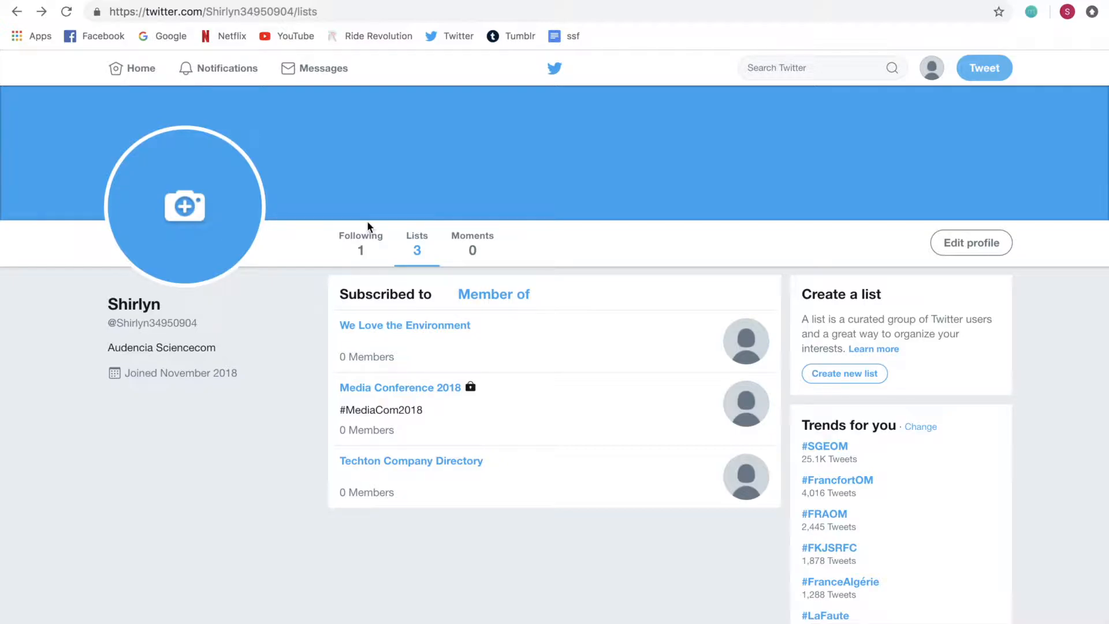
pyautogui.click(842, 375)
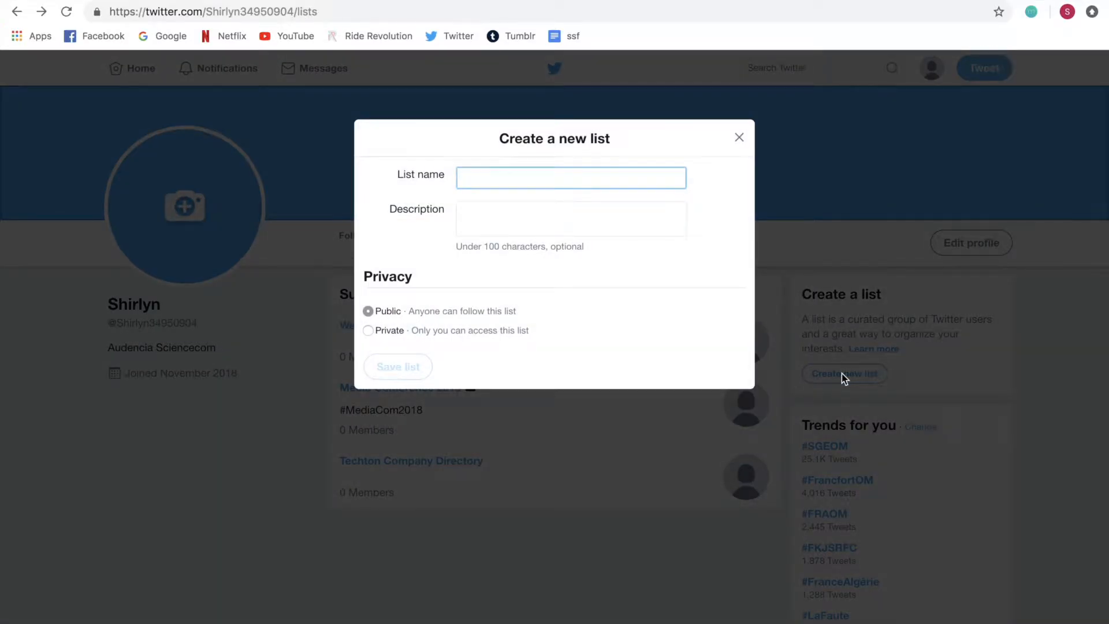
pyautogui.write('C')
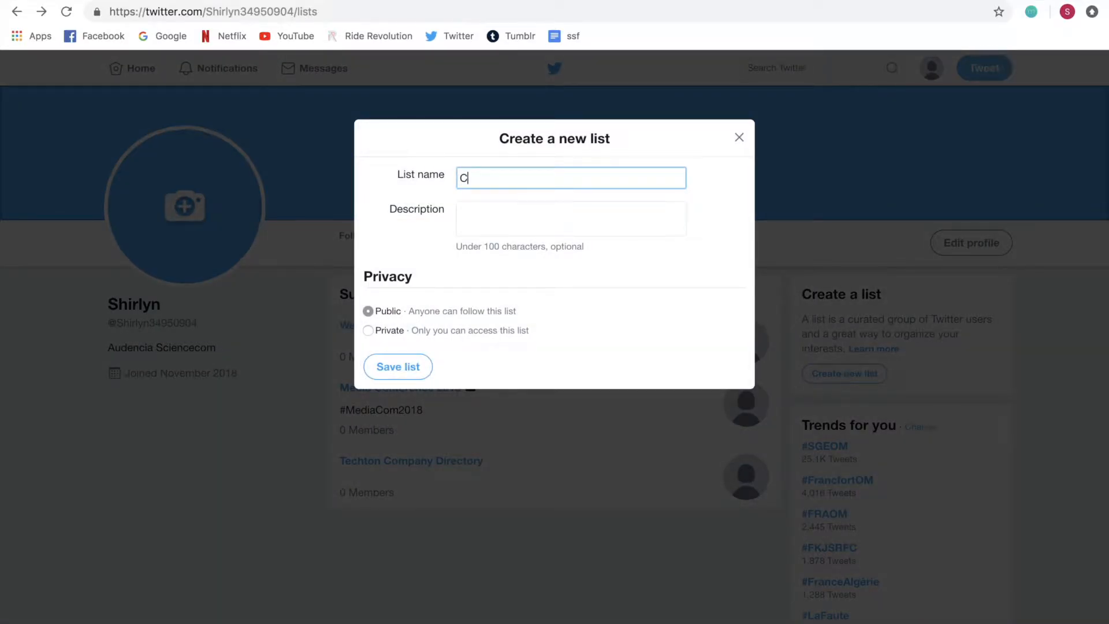
pyautogui.write('lient List')
pyautogui.click(368, 330)
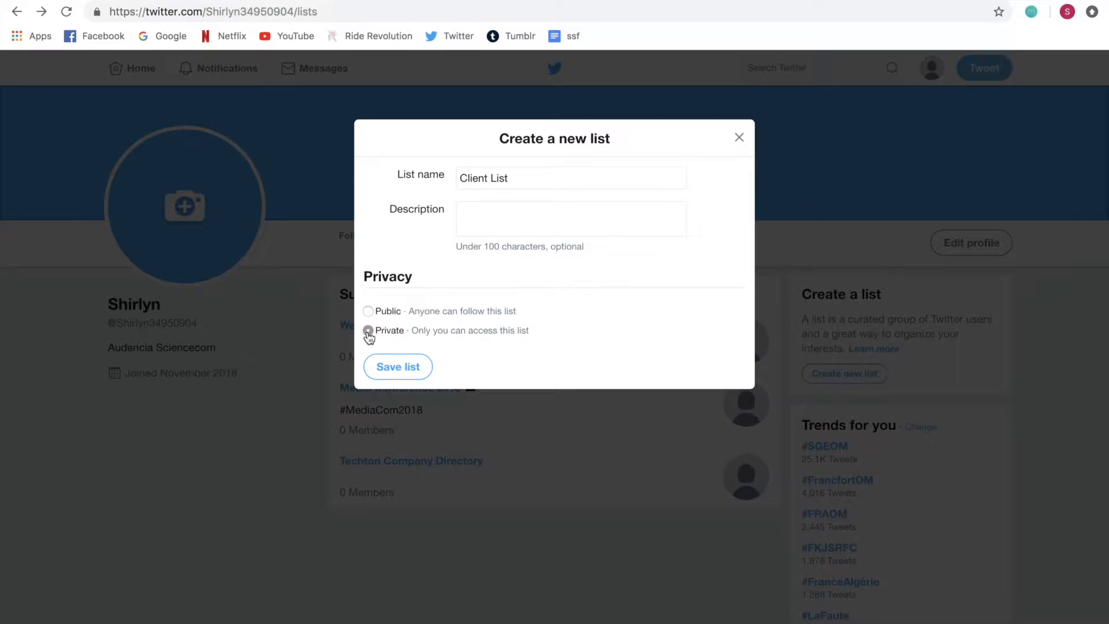
pyautogui.click(409, 374)
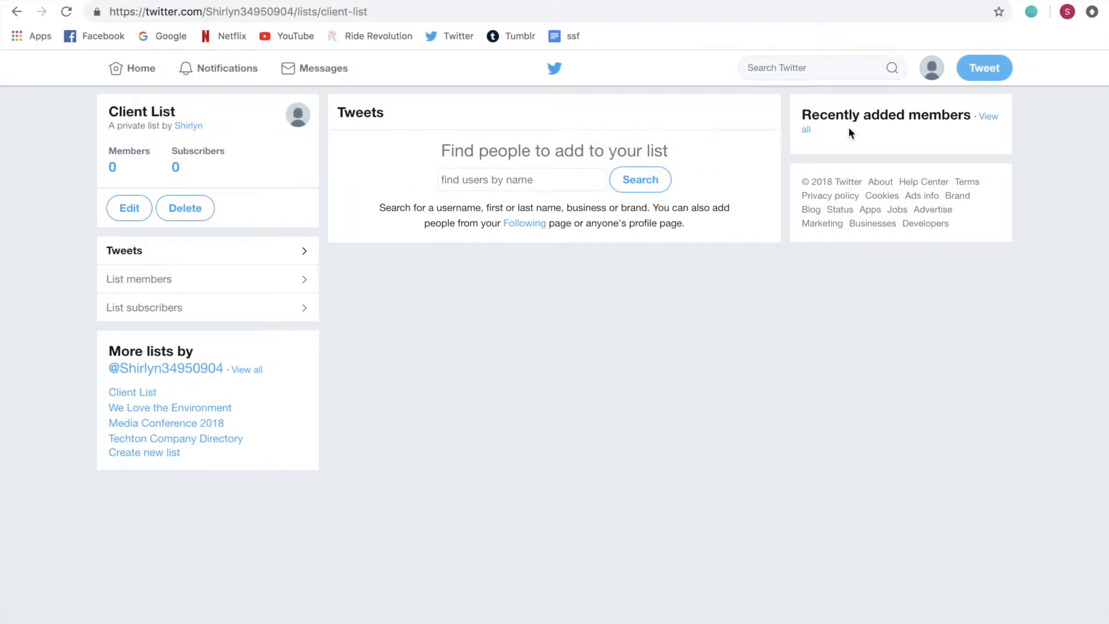
# Step: Reopen the account's lists and create a private list named "Competitors List"
pyautogui.click(930, 77)
pyautogui.click(858, 183)
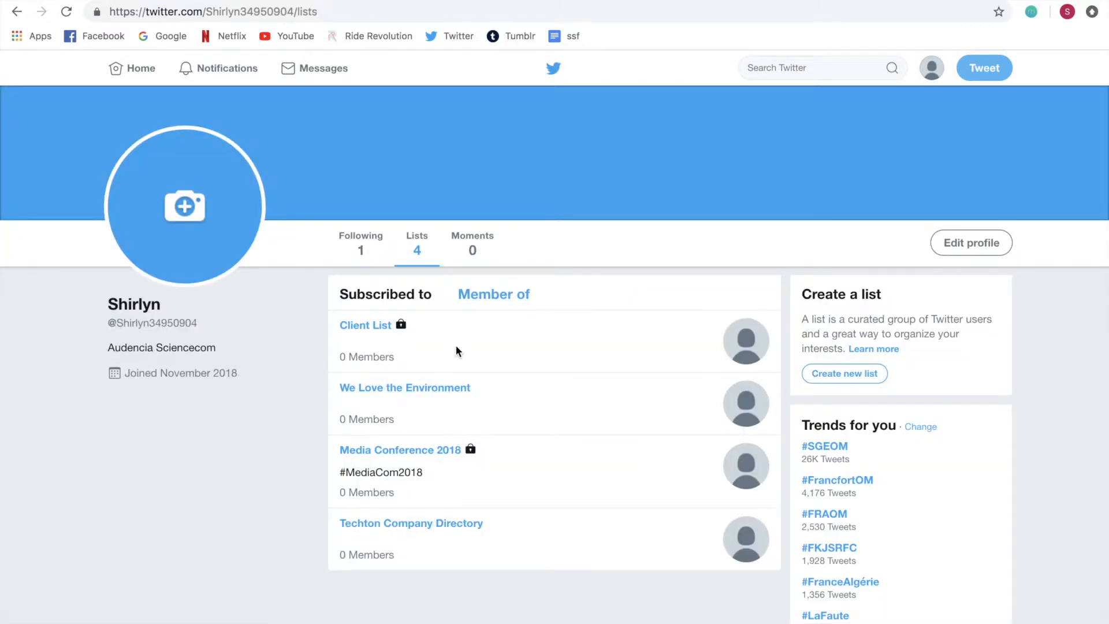
pyautogui.click(846, 375)
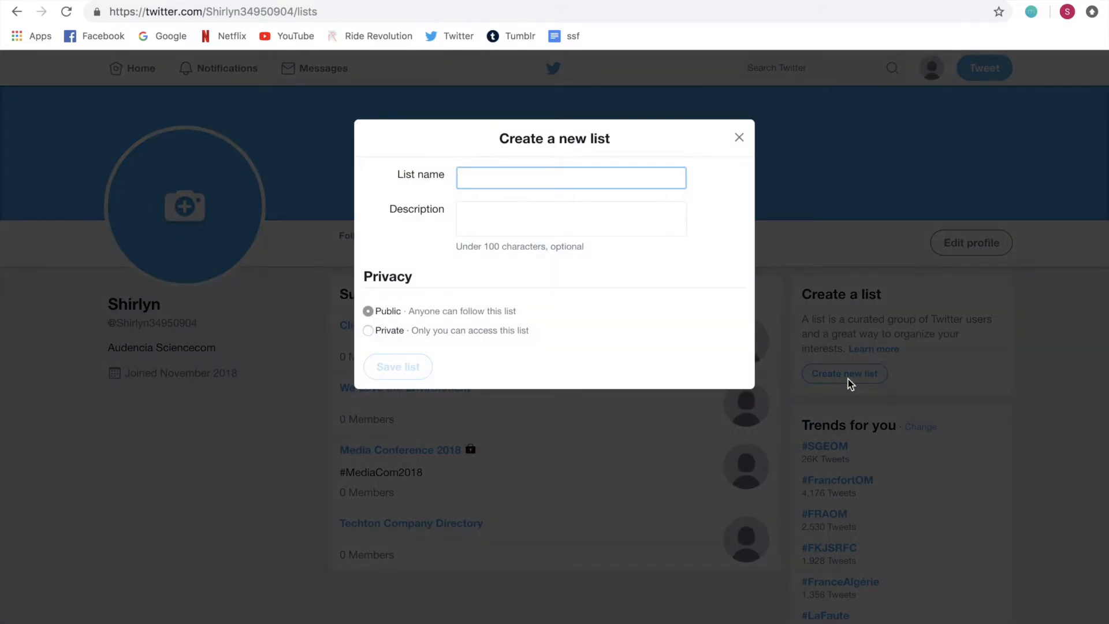
pyautogui.write('Co')
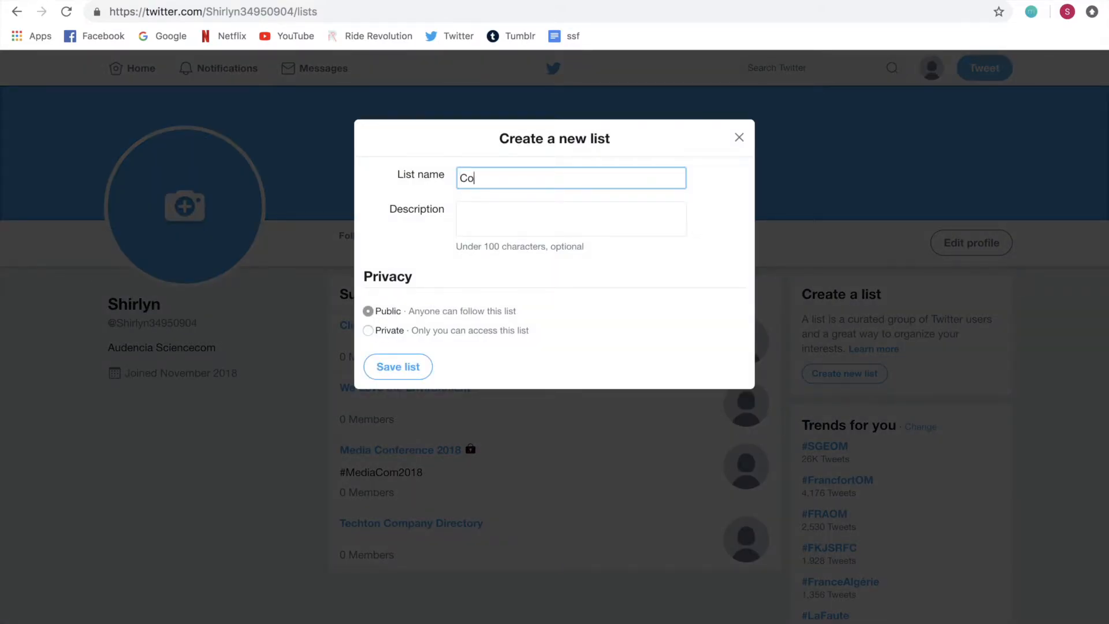
pyautogui.write('mpetitiors List')
pyautogui.click(369, 332)
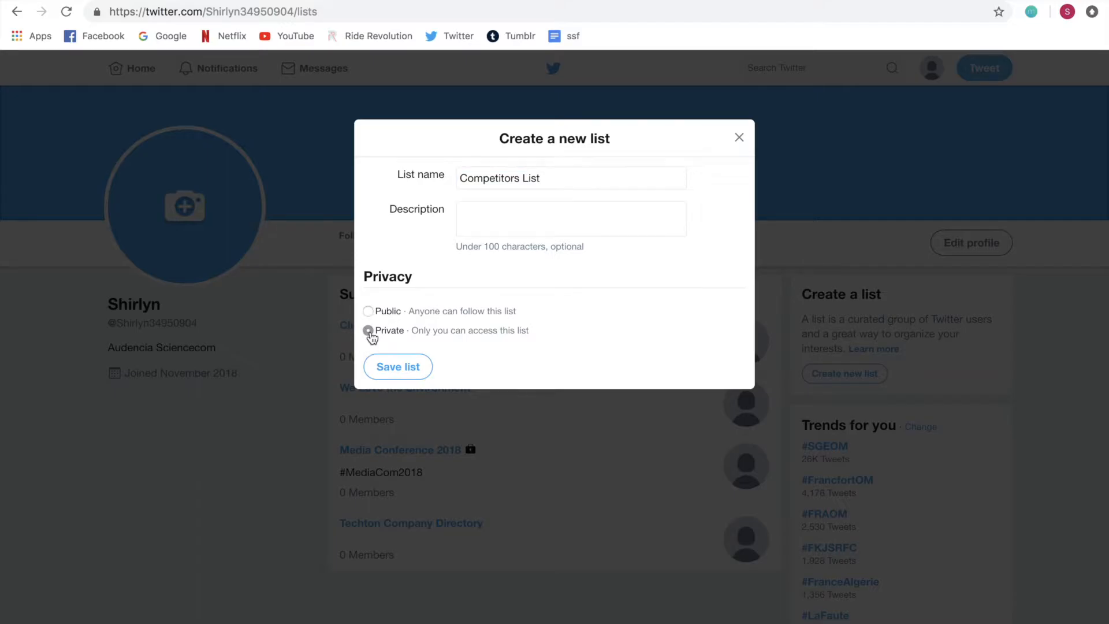
pyautogui.click(410, 367)
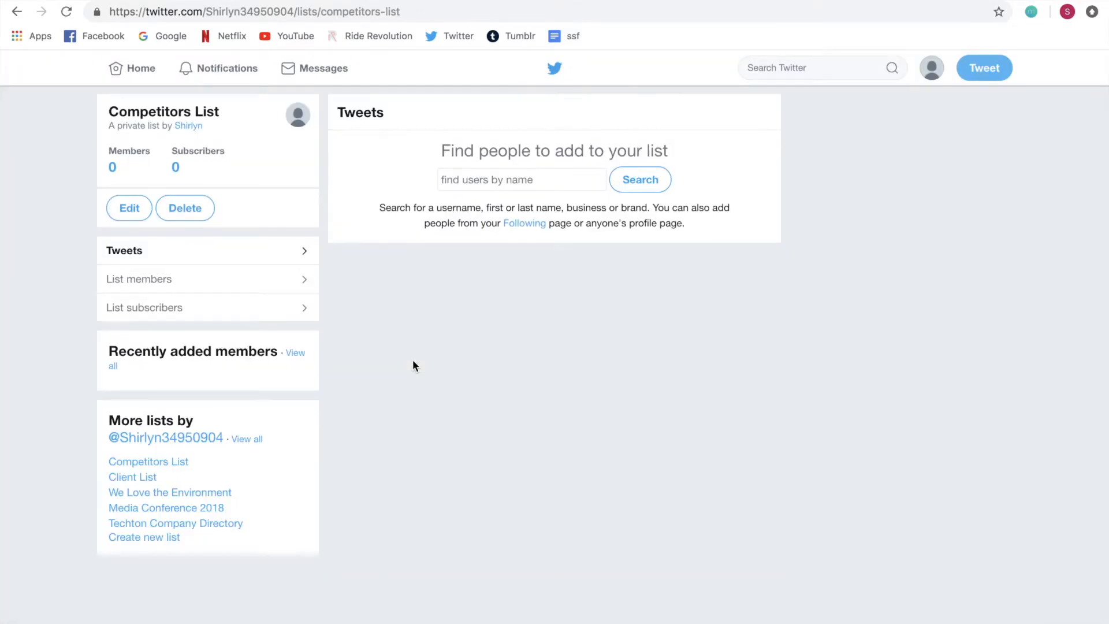